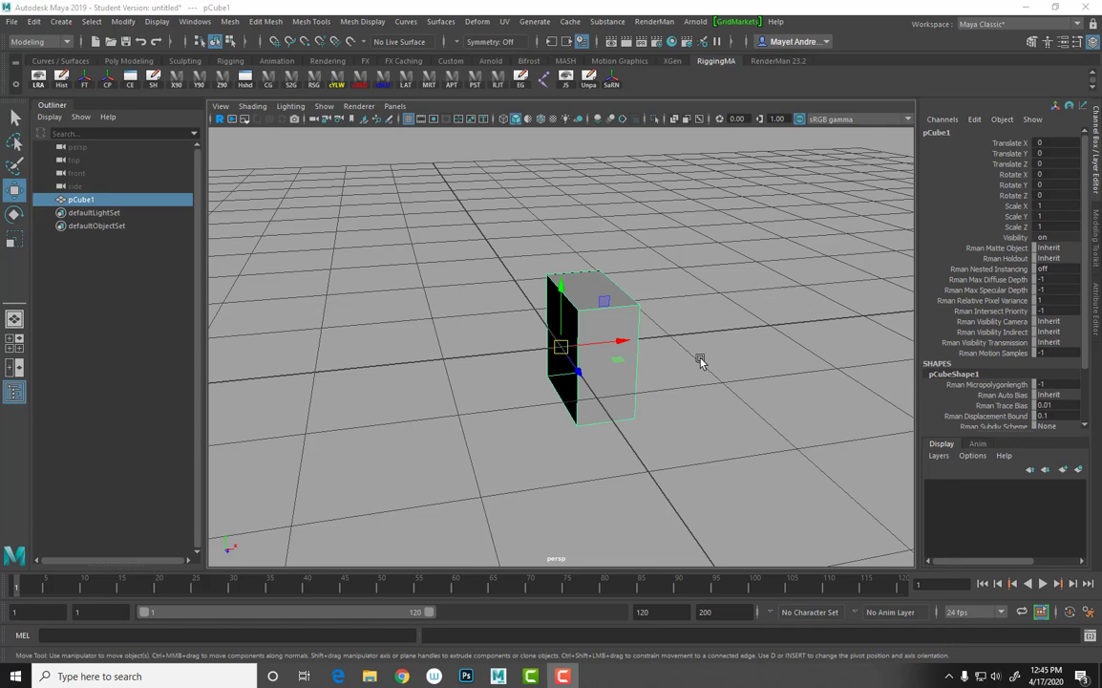
# Create a mirrored copy of the half cube with Duplicate Special, using reset options and a Scale X of -1.
pyautogui.click(34, 22)
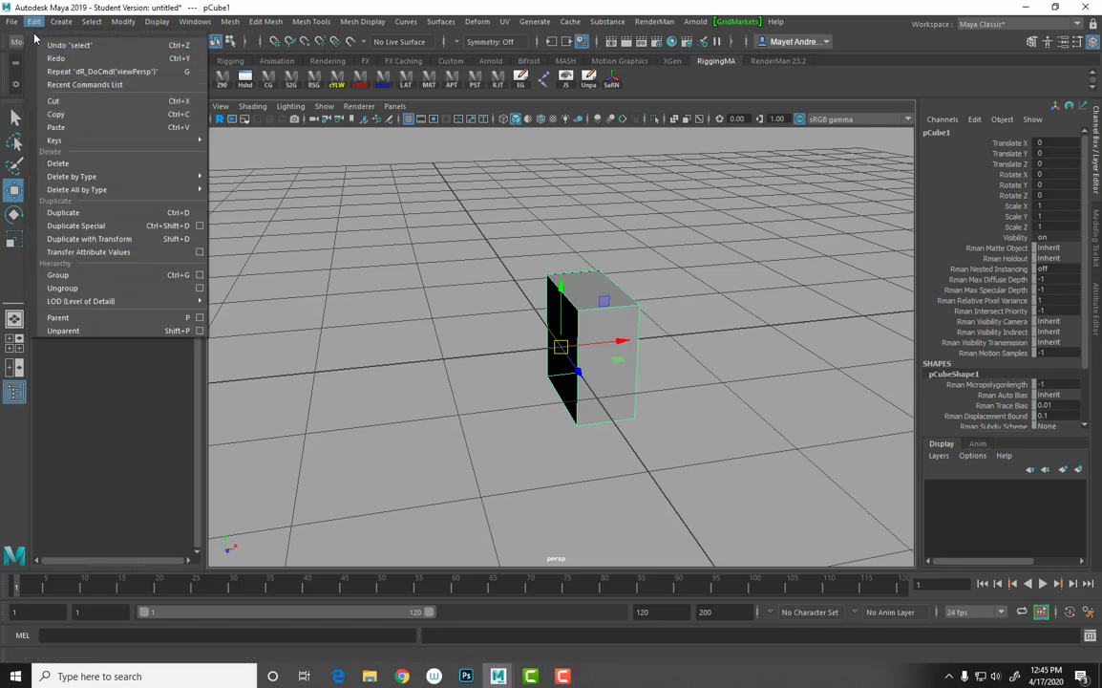
pyautogui.click(199, 226)
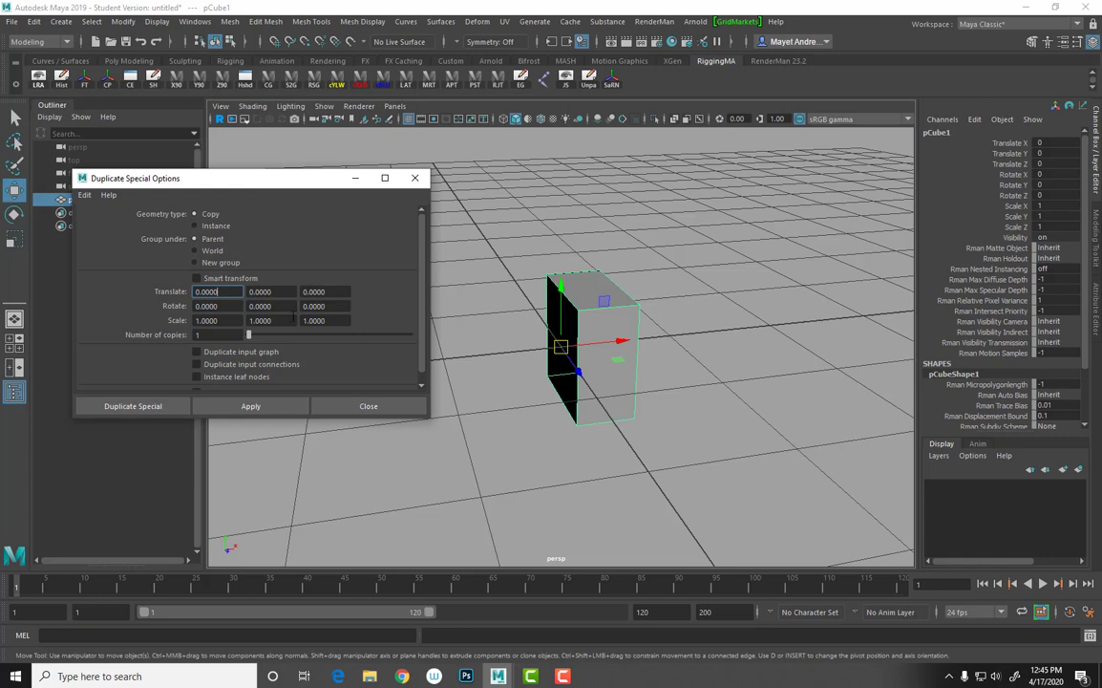
pyautogui.click(84, 195)
pyautogui.click(112, 220)
pyautogui.click(153, 406)
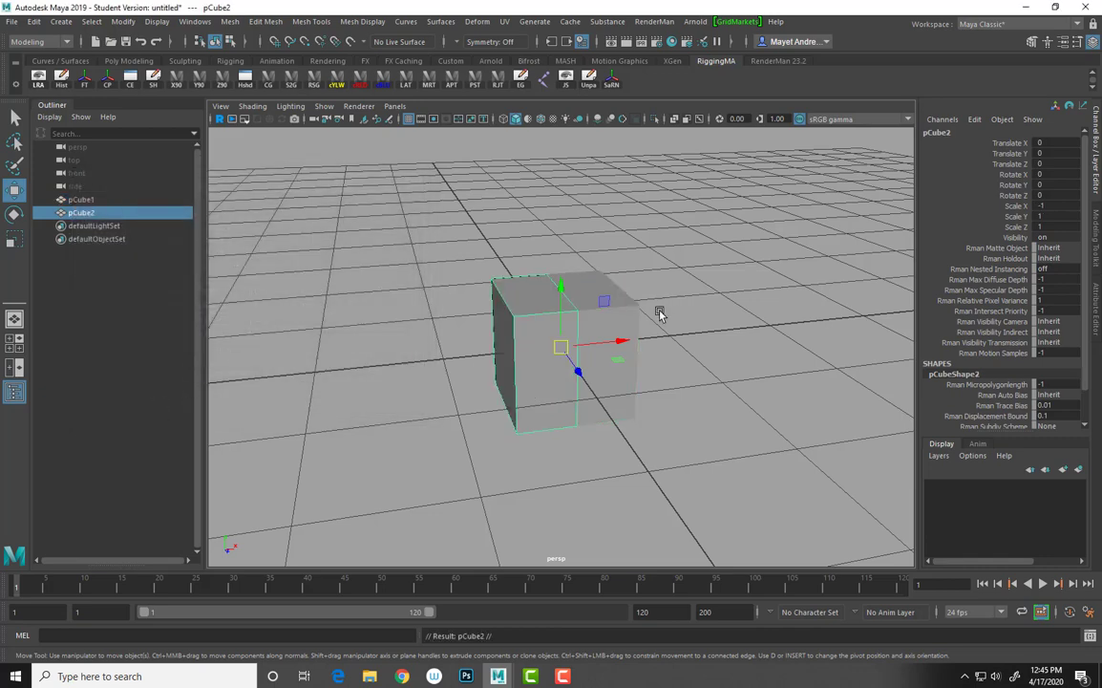
# Test-move the mirrored half about -0.138 units along X, away from the original half, and undo the move.
pyautogui.moveTo(439, 205); pyautogui.dragTo(539, 391)
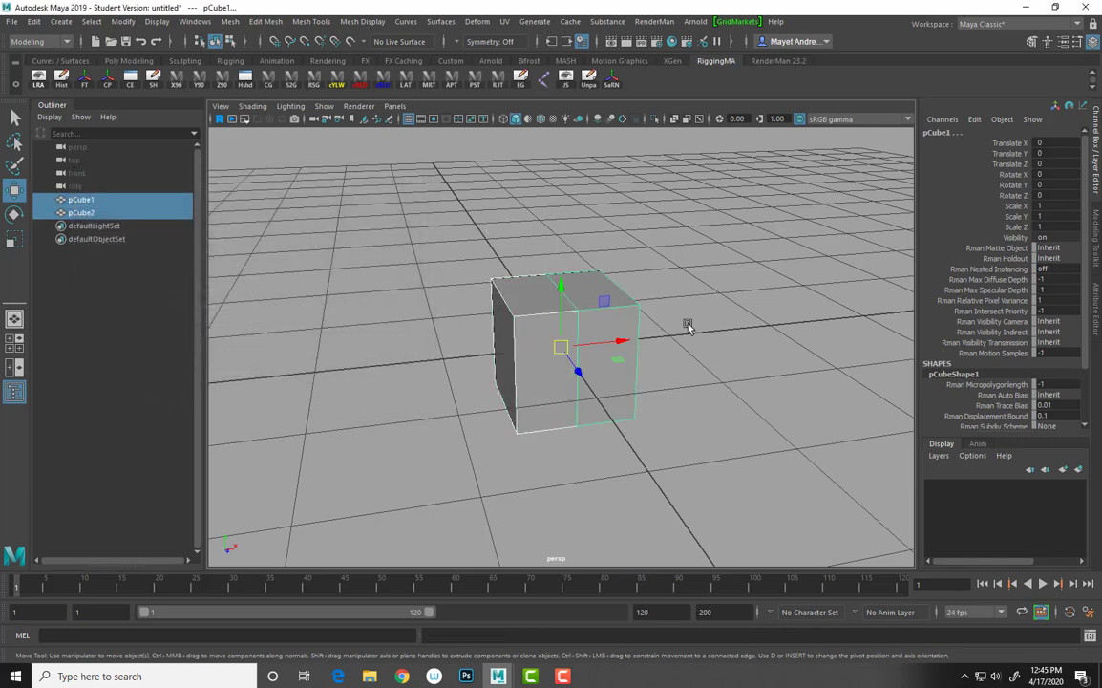
pyautogui.press('q')
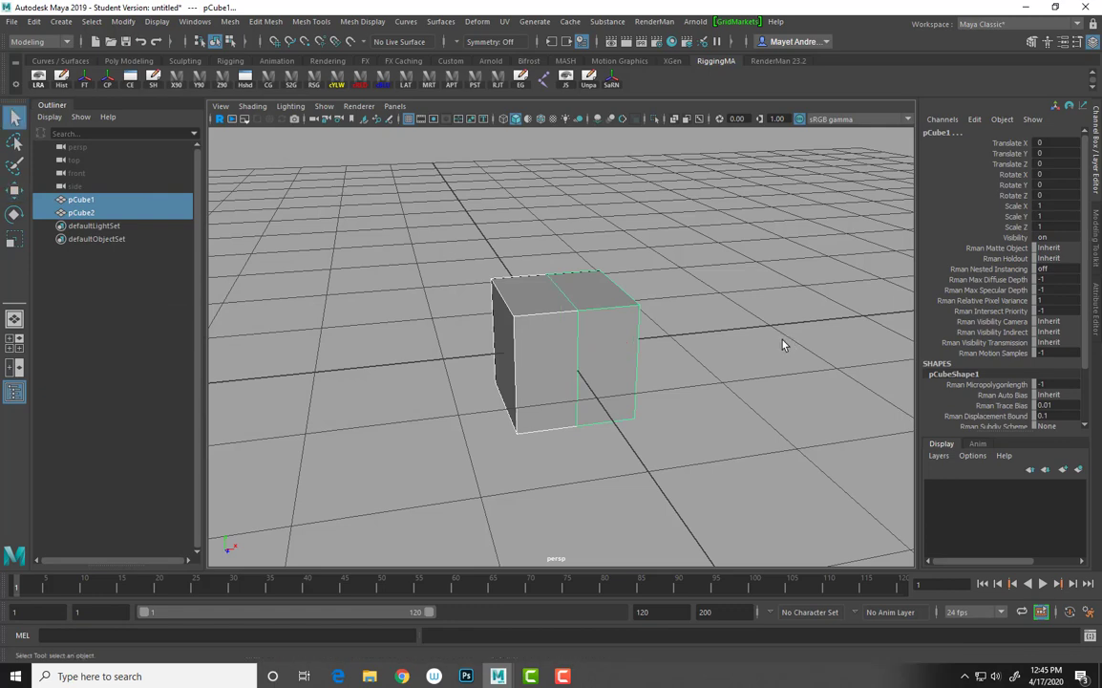
pyautogui.click(544, 377)
pyautogui.press('w')
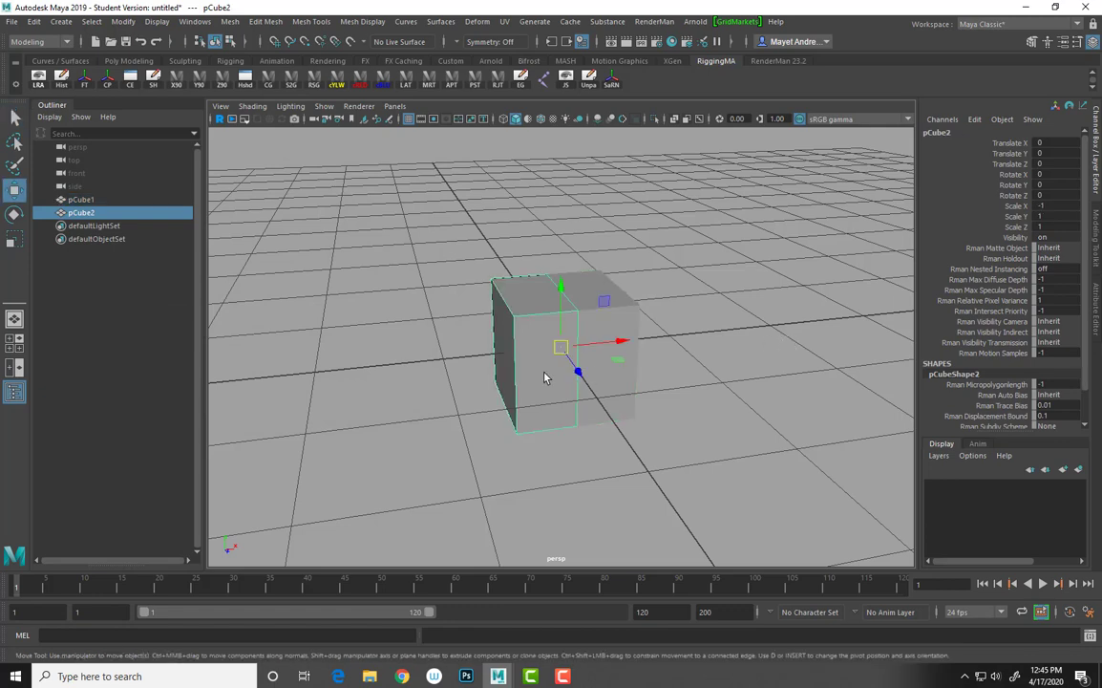
pyautogui.moveTo(637, 339); pyautogui.dragTo(617, 351)
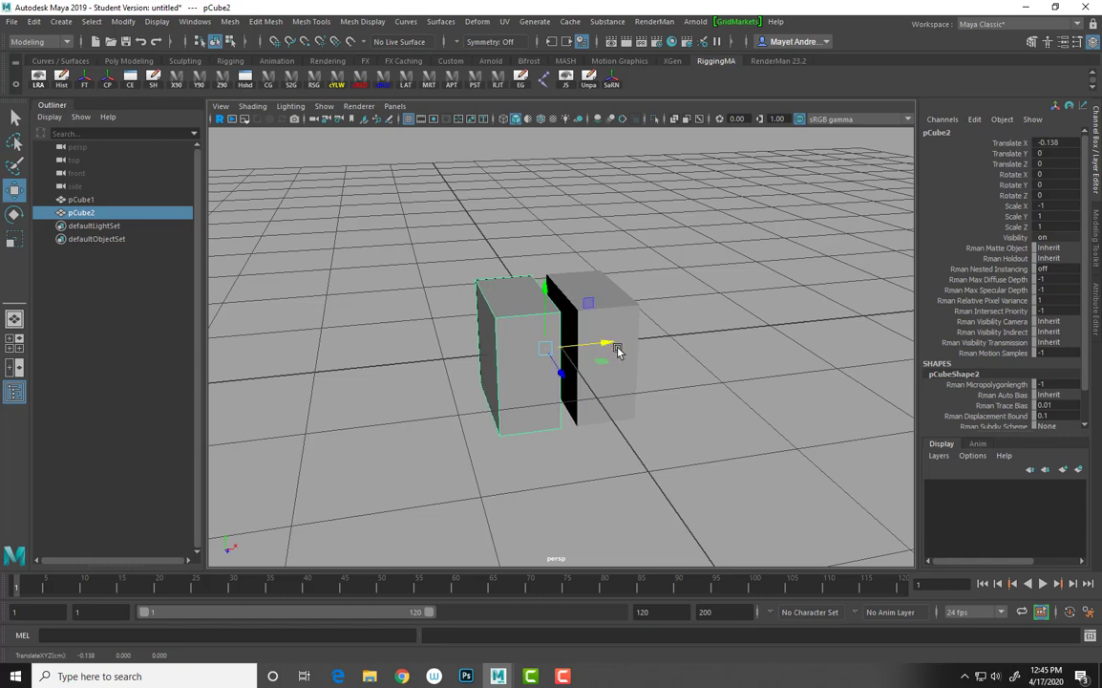
pyautogui.hotkey('ctrl', 'z')
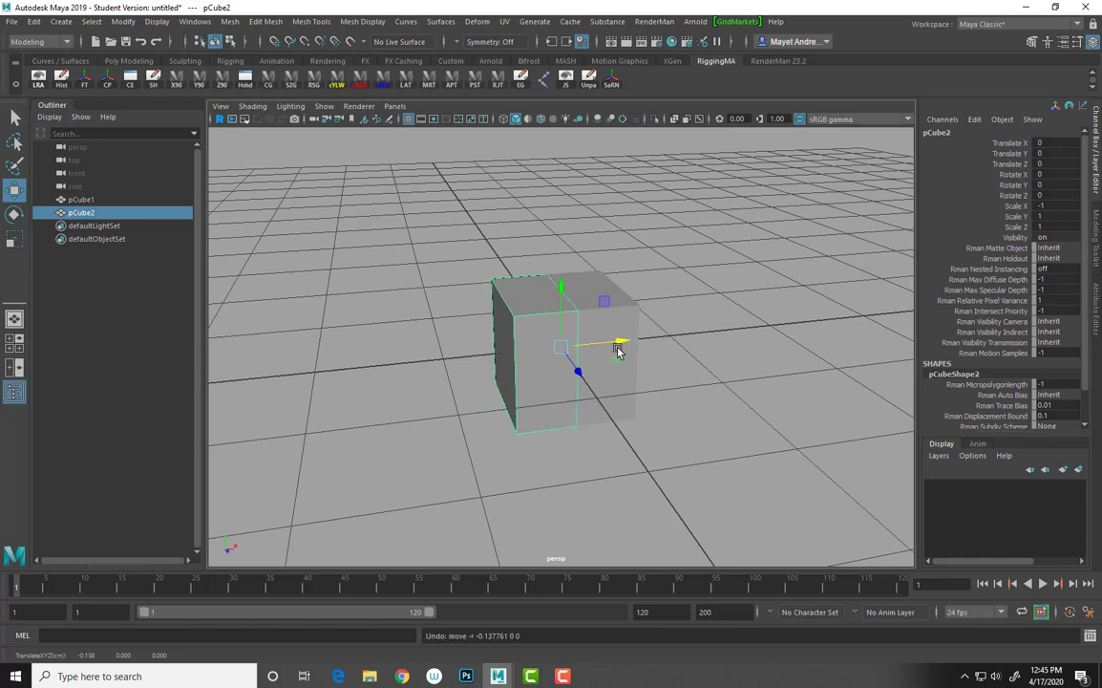
# Turn on wireframe on shaded display and combine the two cube halves into one mesh.
pyautogui.click(538, 118)
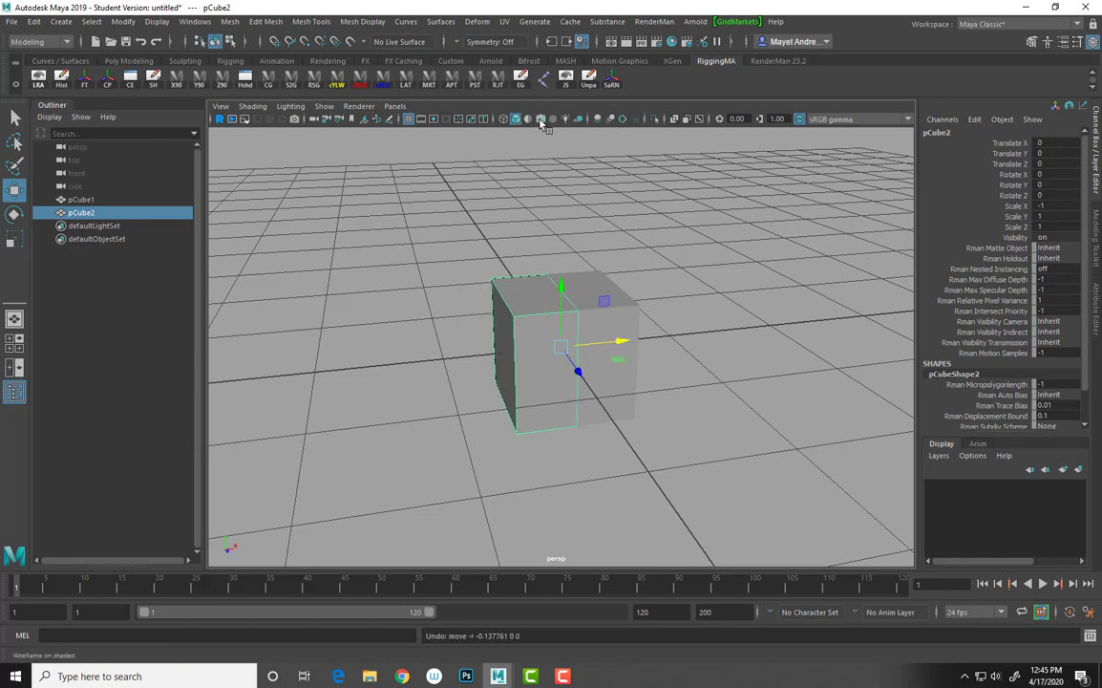
pyautogui.keyDown('shift'); pyautogui.click(596, 330); pyautogui.keyUp('shift')
pyautogui.click(267, 21)
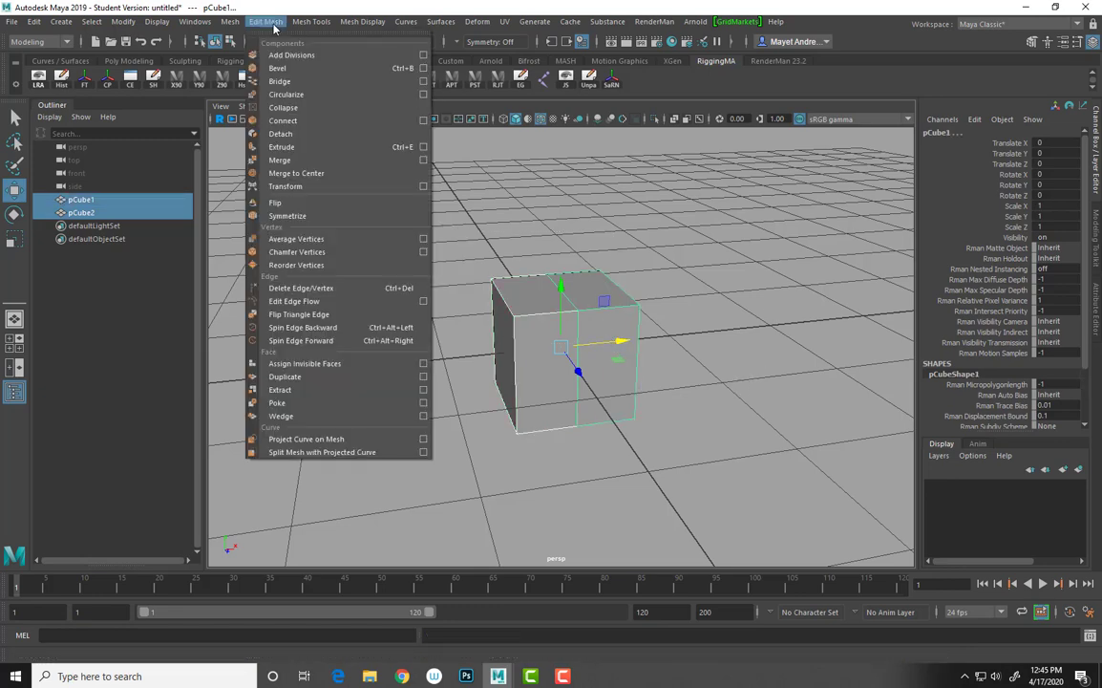
pyautogui.moveTo(230, 21)
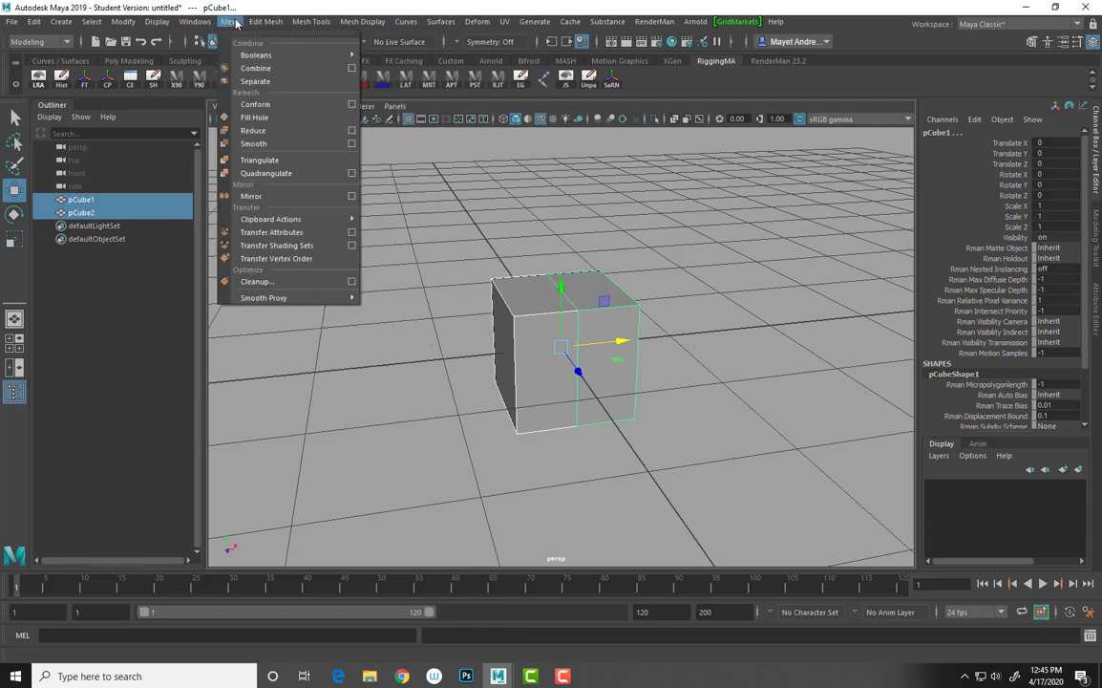
pyautogui.click(254, 68)
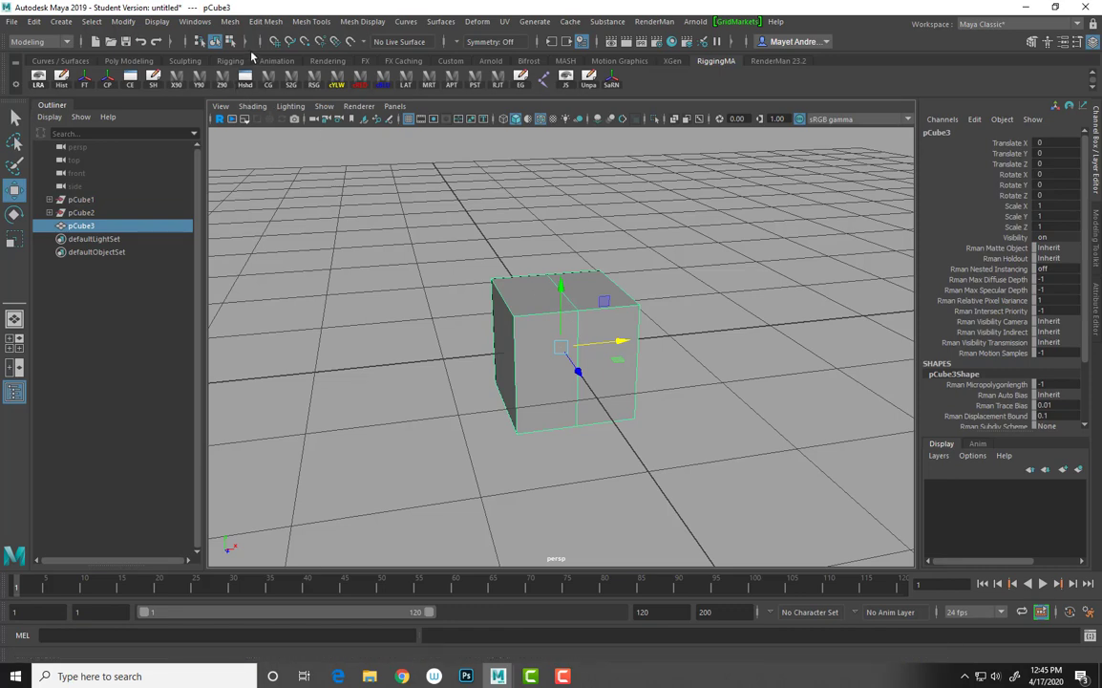
# Switch the combined mesh to vertex selection, pull its upper front centre vertex away from the seam as a test, and undo the move.
pyautogui.click(230, 42)
pyautogui.moveTo(592, 313); pyautogui.dragTo(547, 313, button='right')
pyautogui.click(577, 310)
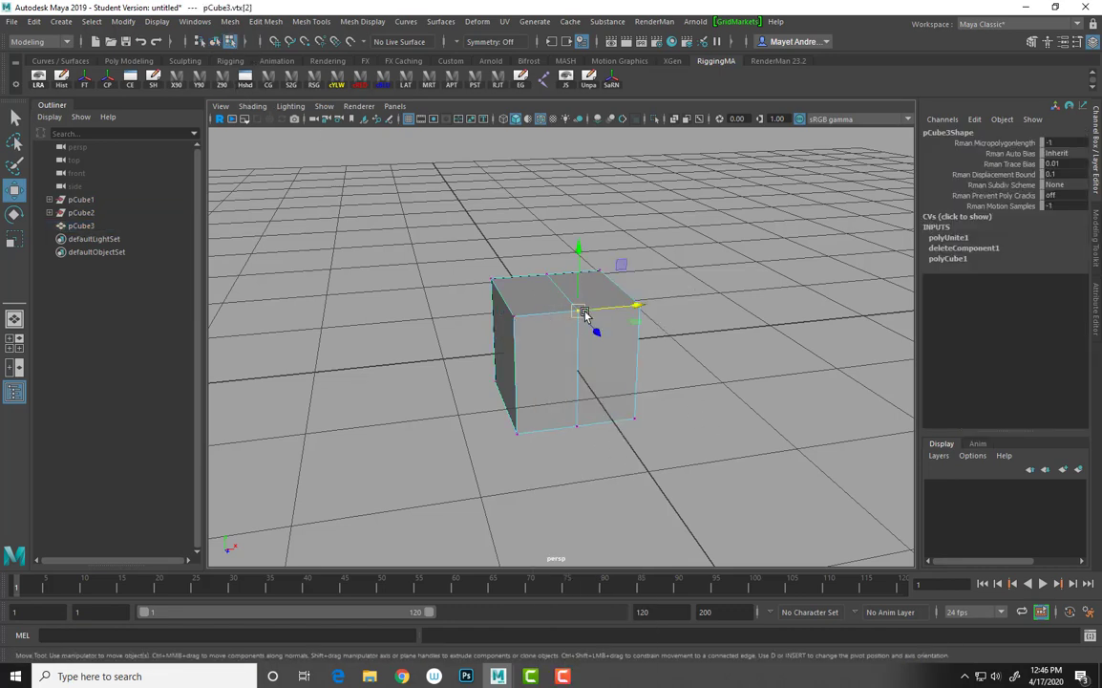
pyautogui.moveTo(577, 309); pyautogui.dragTo(551, 328)
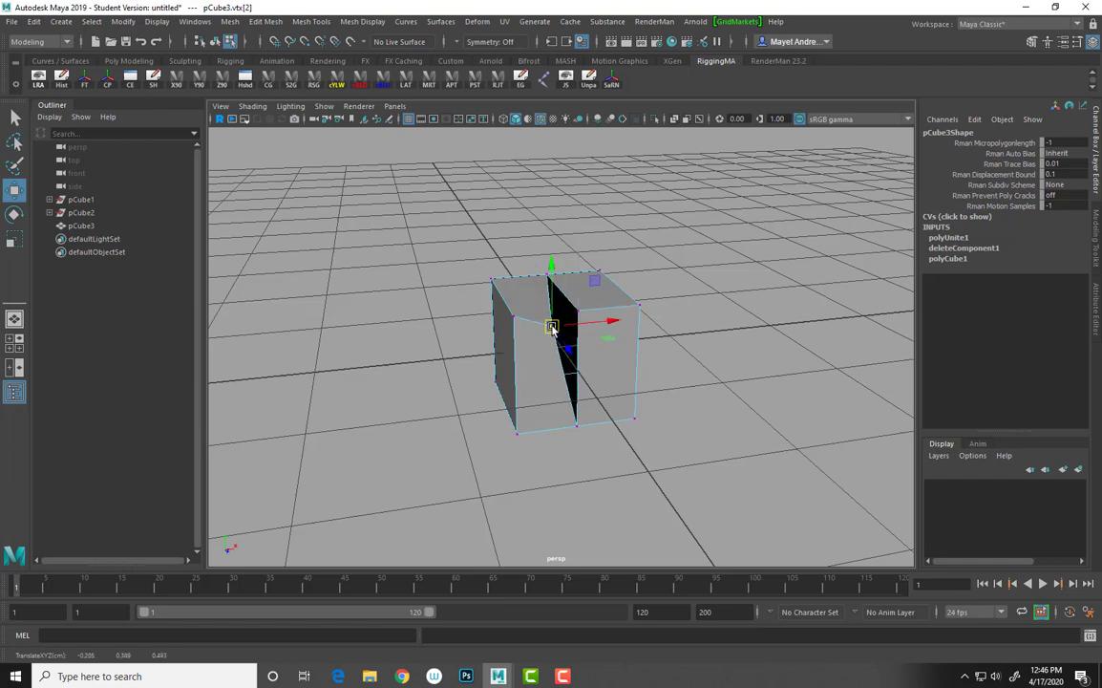
pyautogui.hotkey('ctrl', 'z')
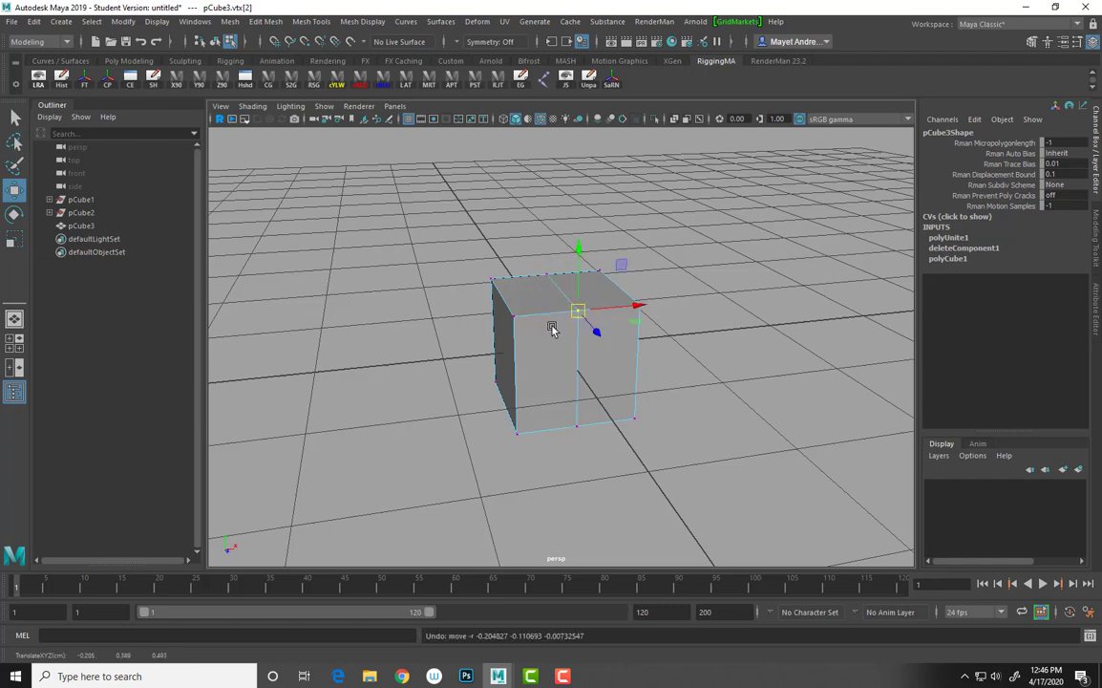
pyautogui.keyDown('alt'); pyautogui.moveTo(541, 351); pyautogui.dragTo(511, 325); pyautogui.keyUp('alt')
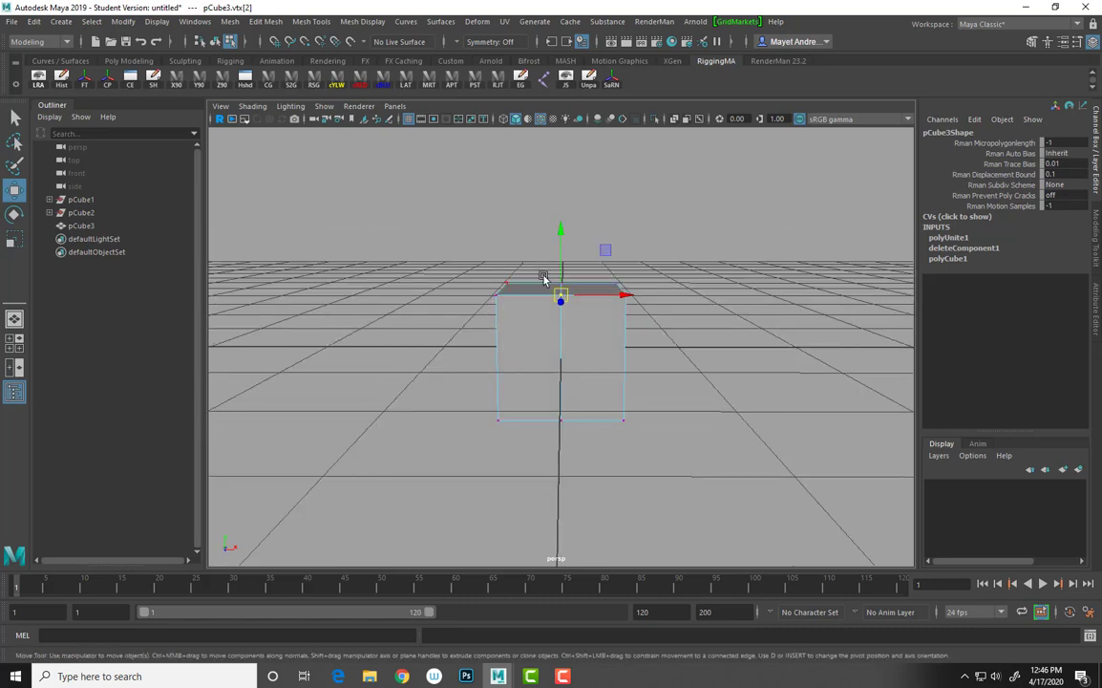
pyautogui.moveTo(551, 253); pyautogui.dragTo(561, 361)
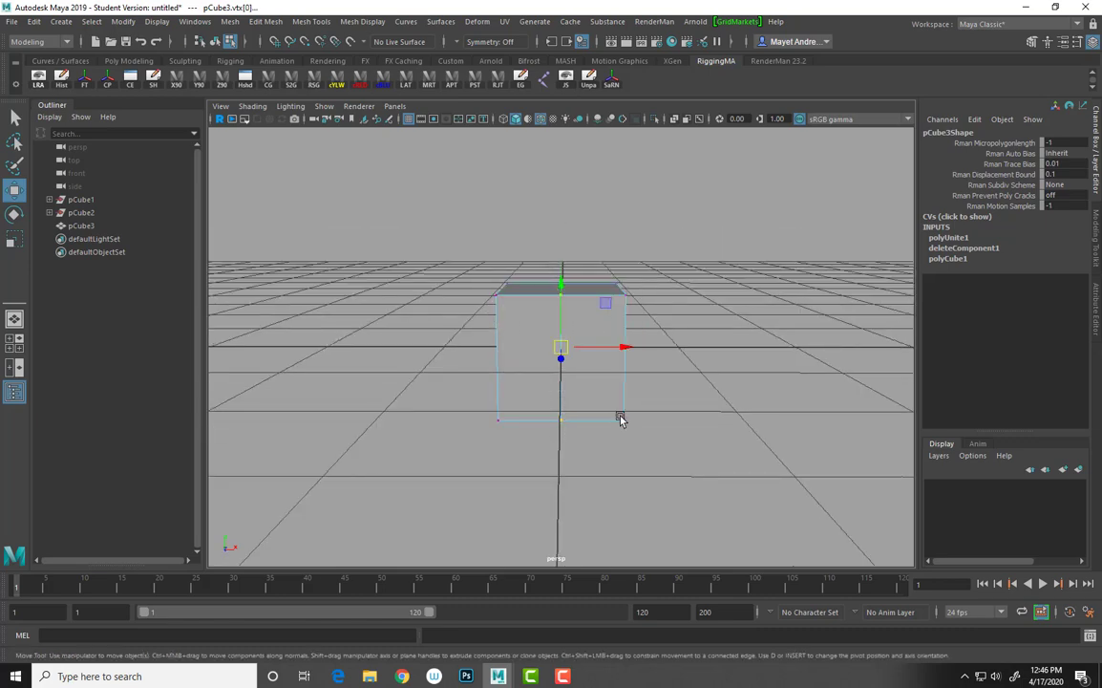
pyautogui.click(599, 291)
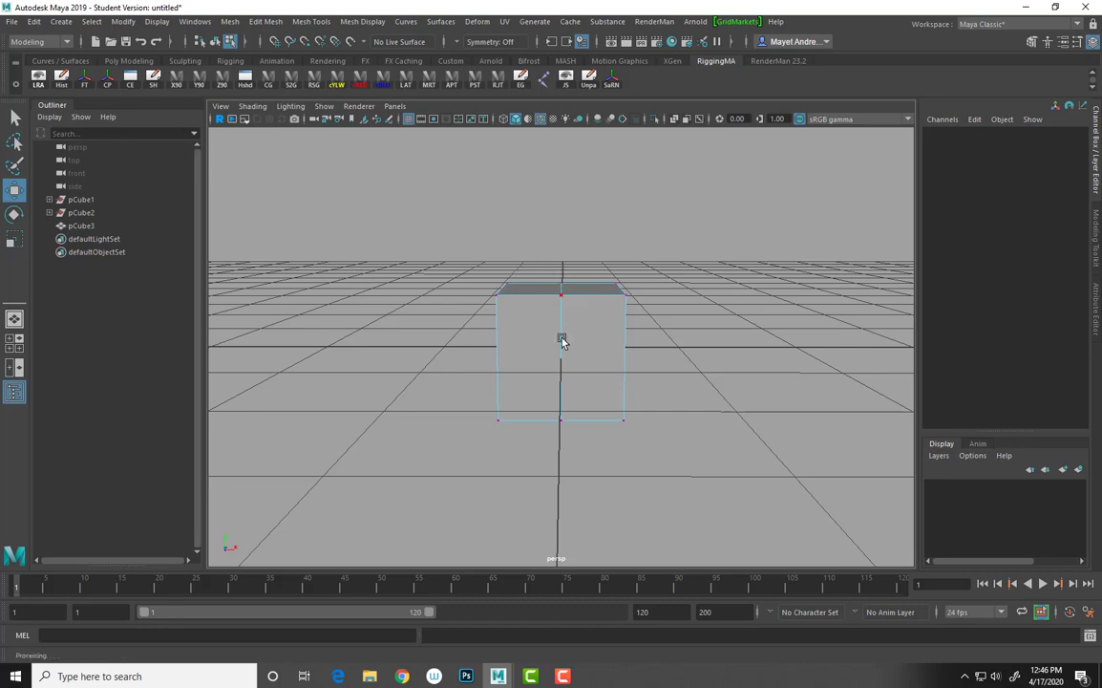
# Show the Poly Count heads-up display in the viewport.
pyautogui.click(156, 21)
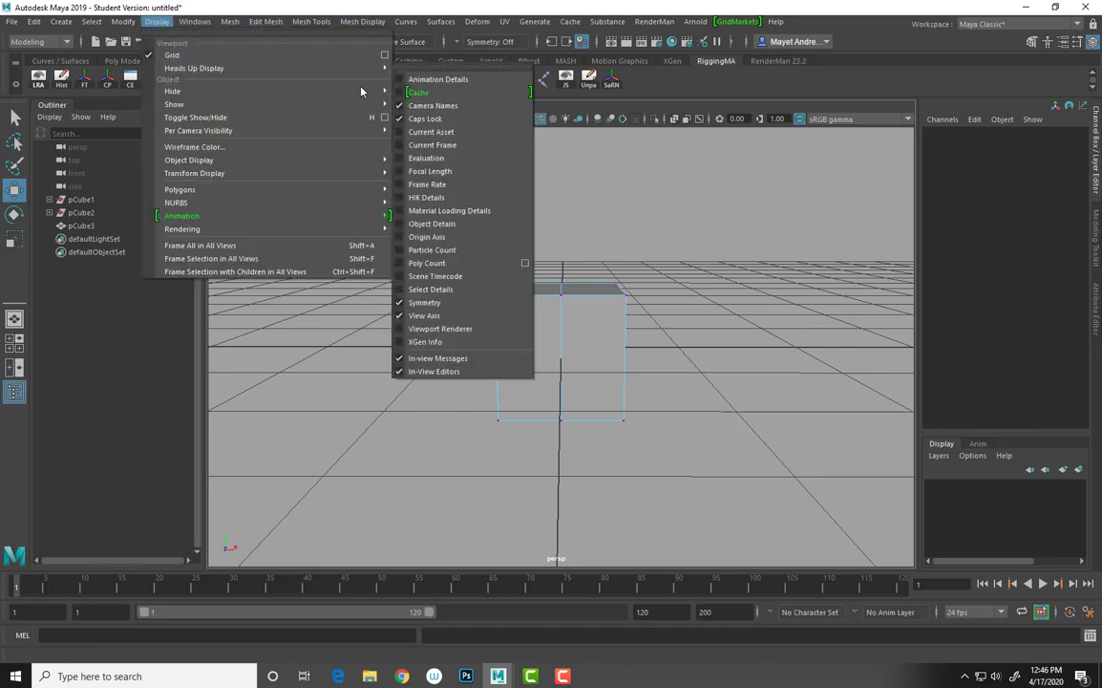
pyautogui.moveTo(341, 78)
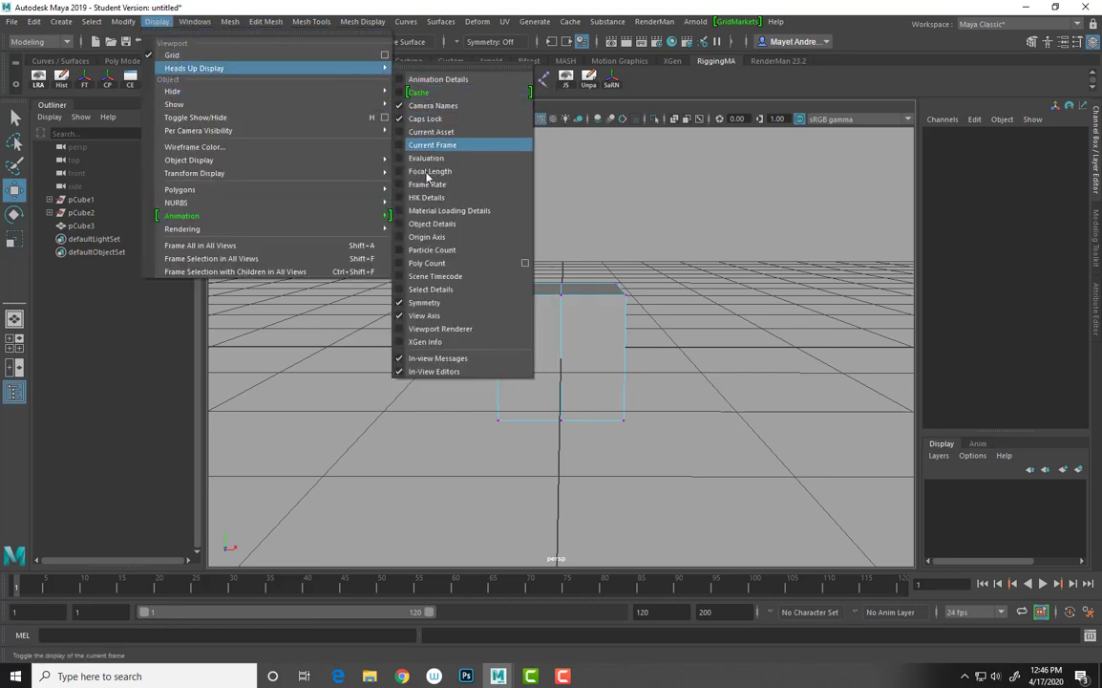
pyautogui.click(401, 263)
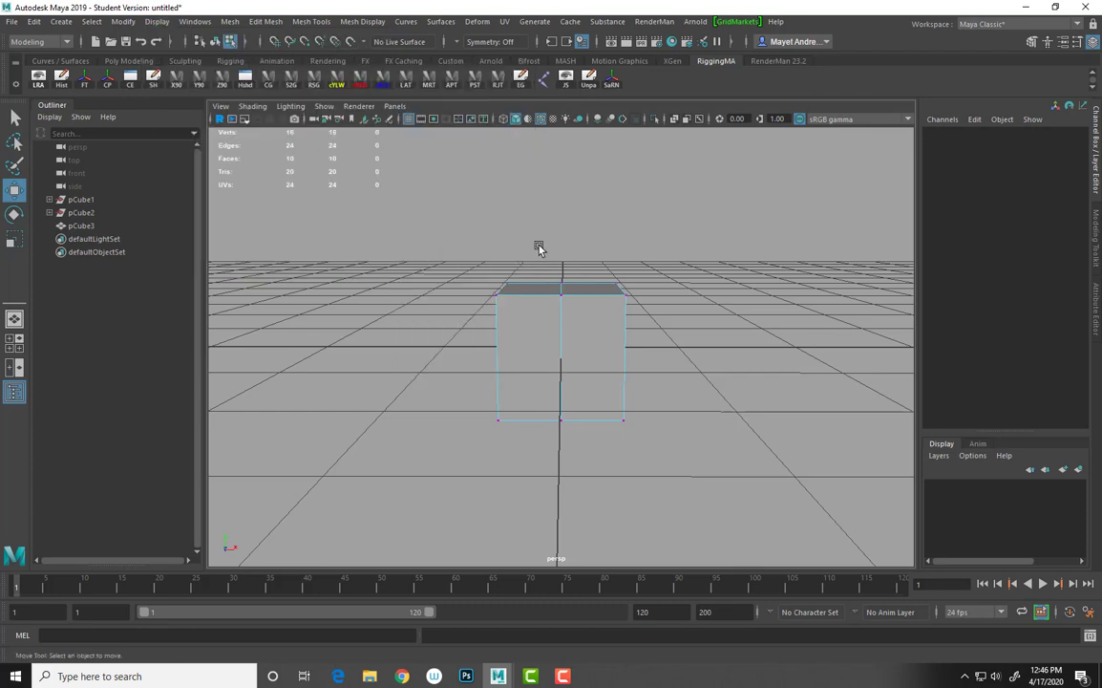
# Merge the vertices along the cube's centre seam, using reset Merge Vertices options and a threshold of 1.
pyautogui.moveTo(544, 236); pyautogui.dragTo(578, 451)
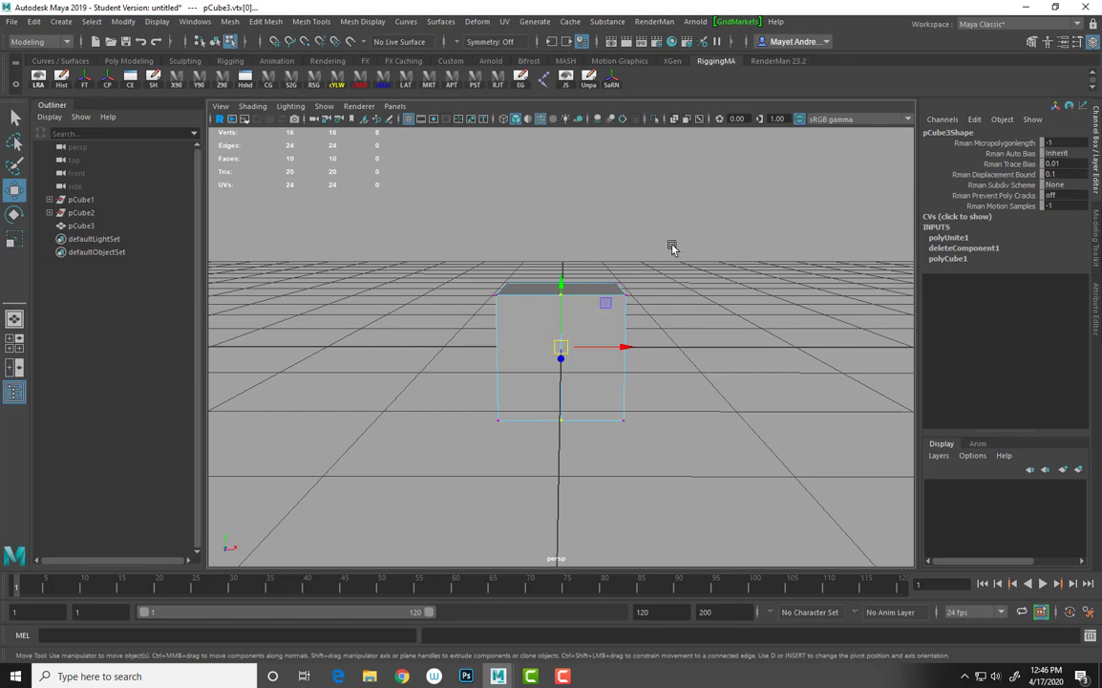
pyautogui.press('q')
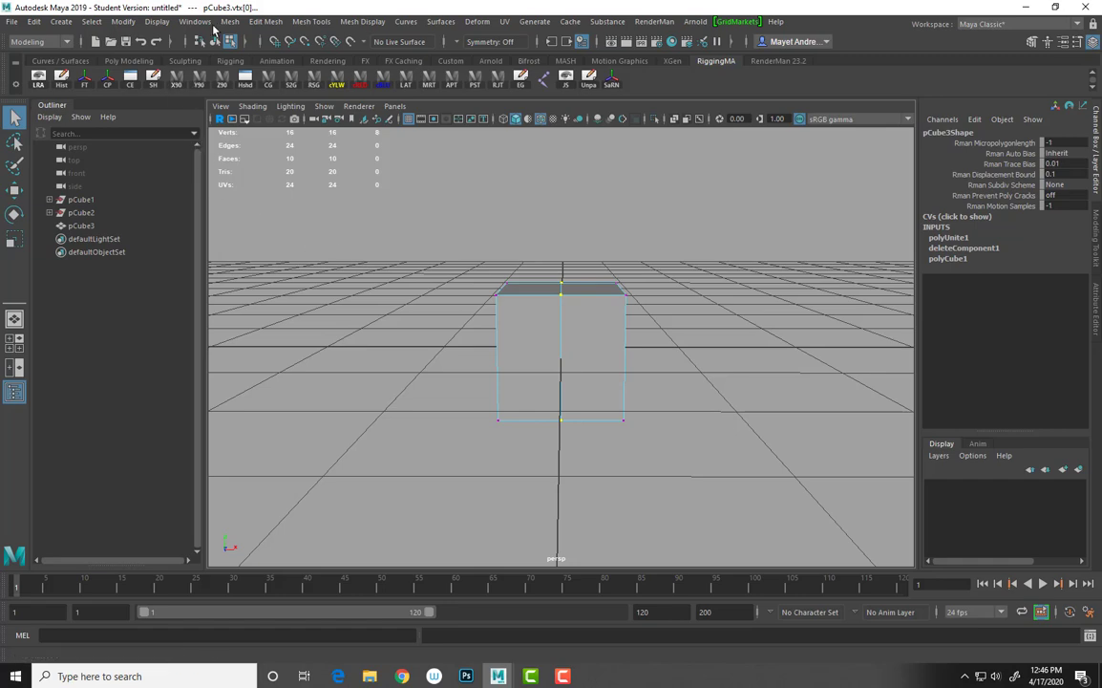
pyautogui.click(268, 22)
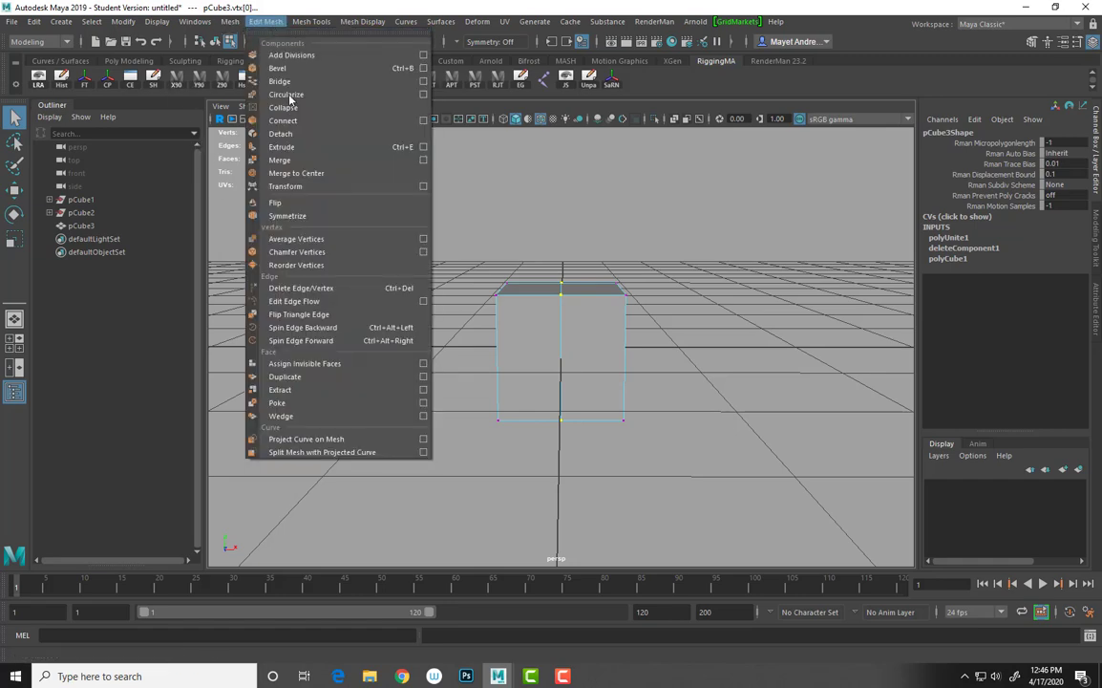
pyautogui.click(423, 160)
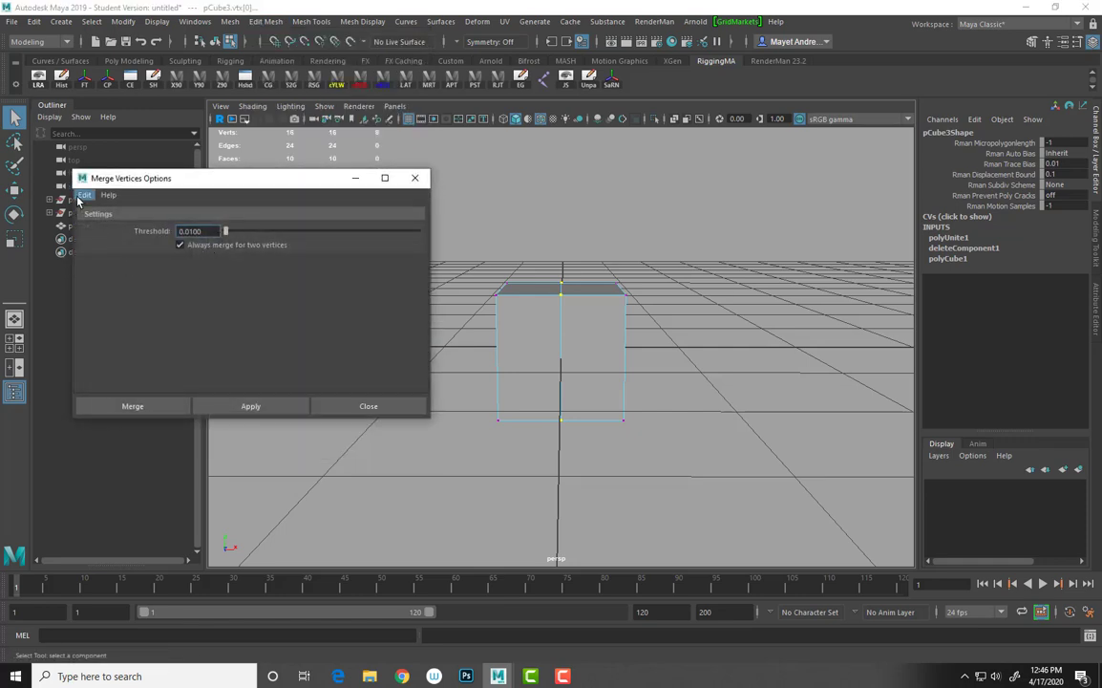
pyautogui.click(82, 196)
pyautogui.click(100, 223)
pyautogui.moveTo(192, 232); pyautogui.dragTo(167, 231)
pyautogui.write('1')
pyautogui.click(261, 409)
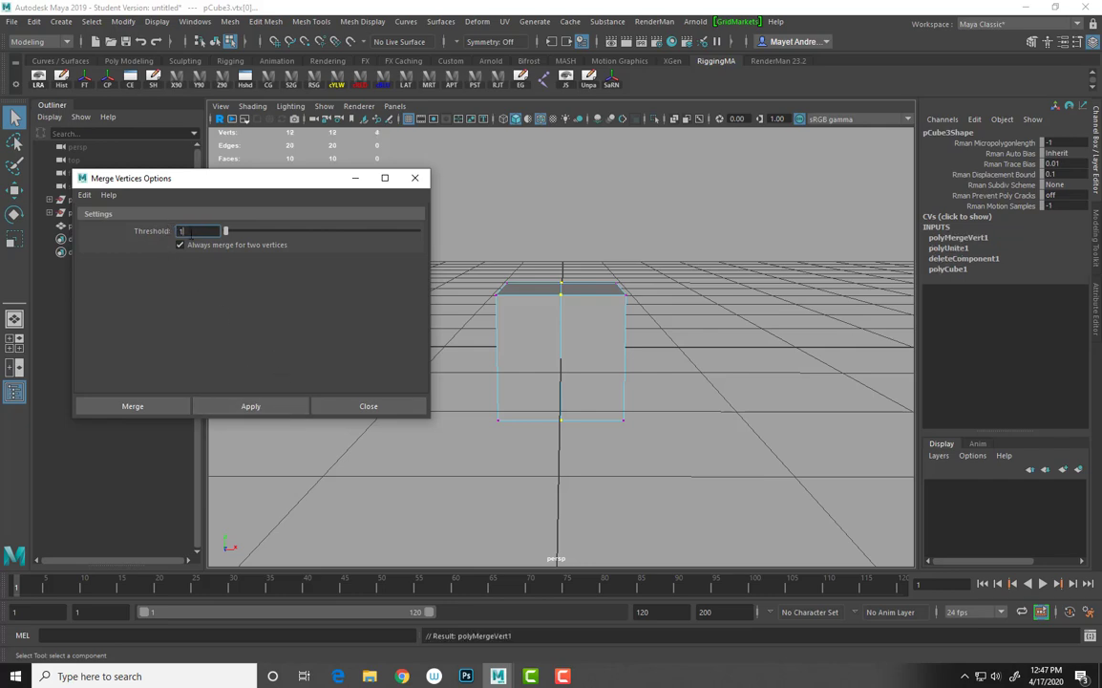
# Try merging the centre seam vertices again with a threshold of 5 and undo that merge.
pyautogui.moveTo(190, 232); pyautogui.dragTo(140, 229)
pyautogui.write('5')
pyautogui.click(266, 411)
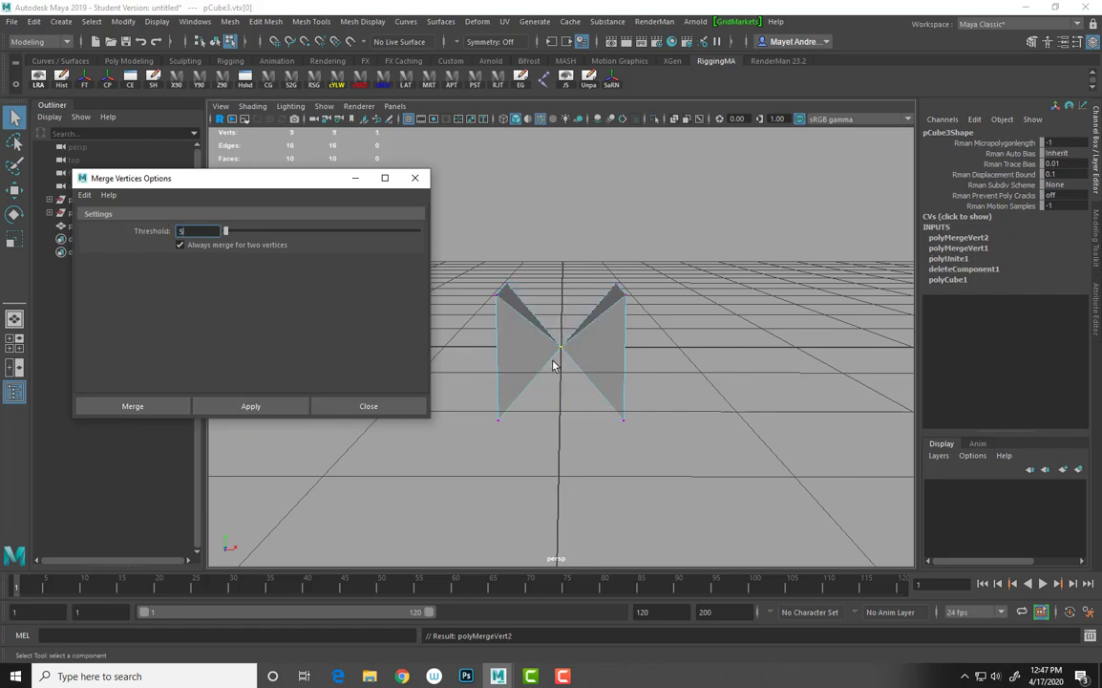
pyautogui.click(457, 106)
pyautogui.hotkey('ctrl', 'z')
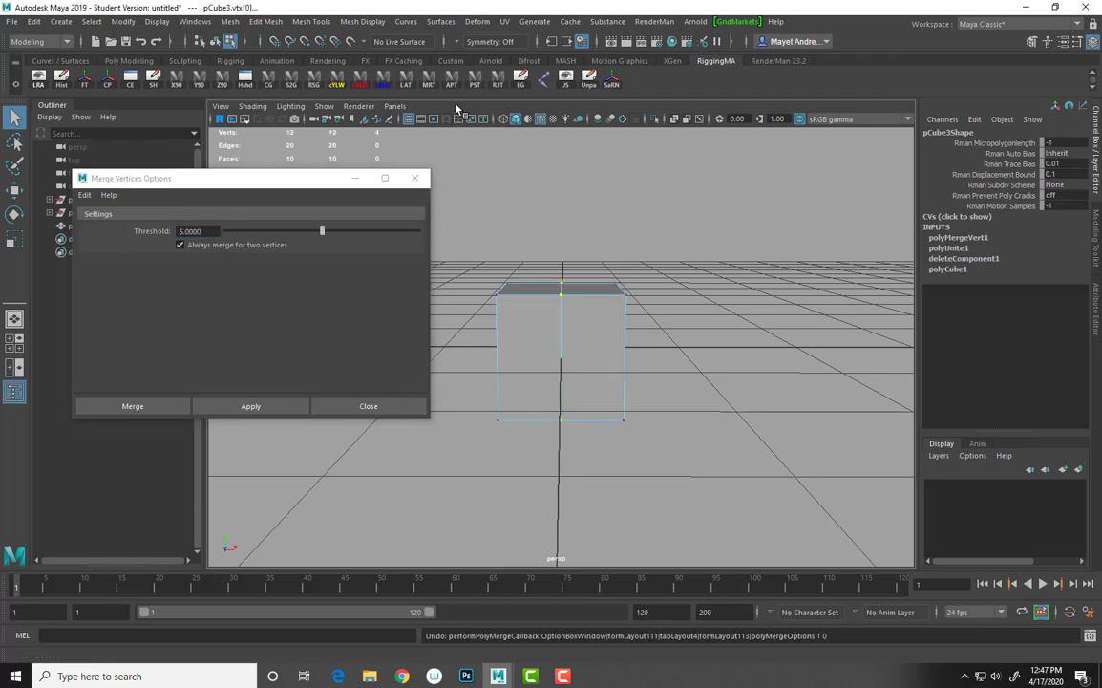
# Reset the Merge Vertices options to the default 0.01 threshold and reselect all vertices along the centre seam.
pyautogui.doubleClick(210, 231)
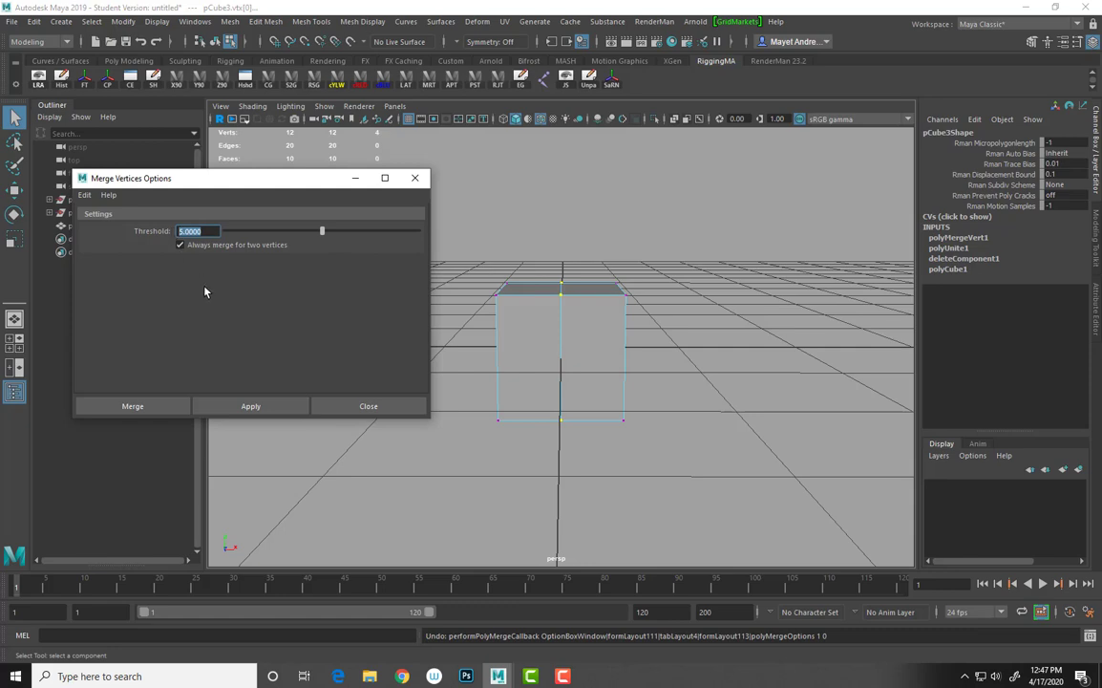
pyautogui.click(84, 195)
pyautogui.click(112, 221)
pyautogui.click(685, 239)
pyautogui.moveTo(552, 254); pyautogui.dragTo(585, 528)
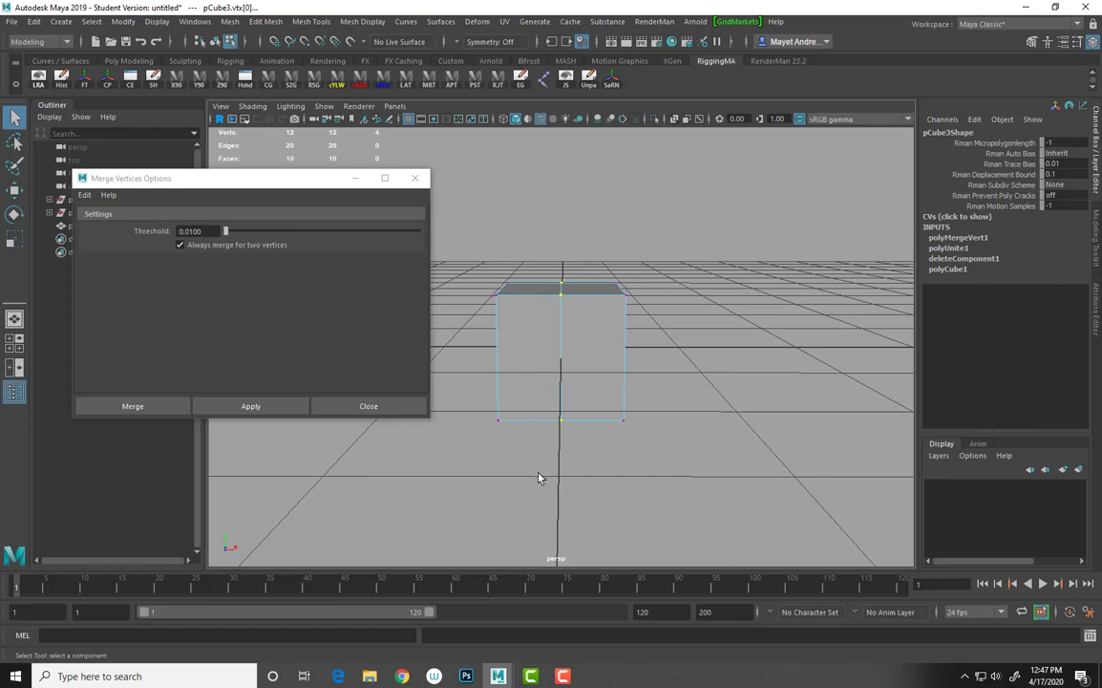
# Undo the seam selection, try repeating the vertex merge, and undo back to the selected seam vertices.
pyautogui.hotkey('ctrl', 'z')
pyautogui.press('g')
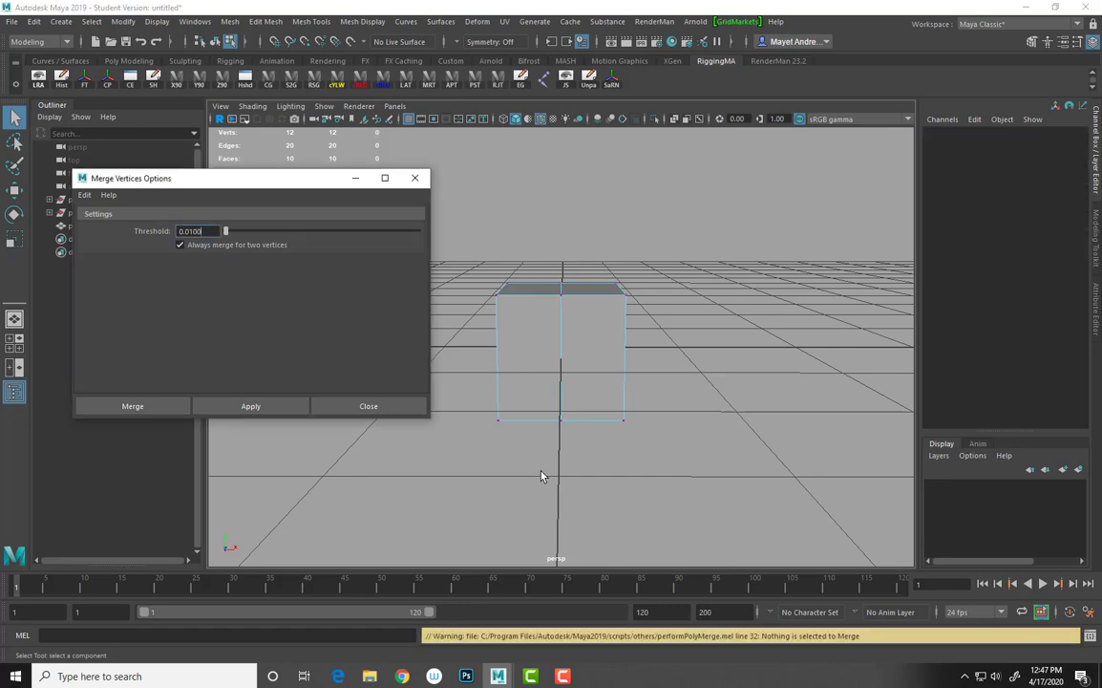
pyautogui.click(627, 104)
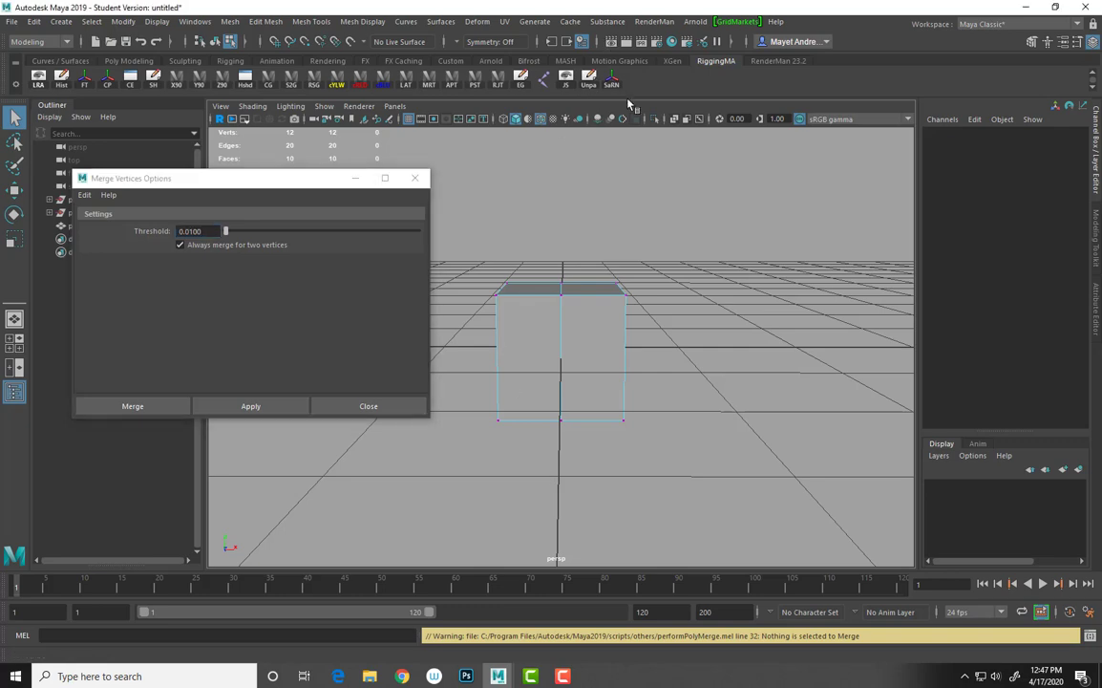
pyautogui.hotkey('ctrl', 'z')
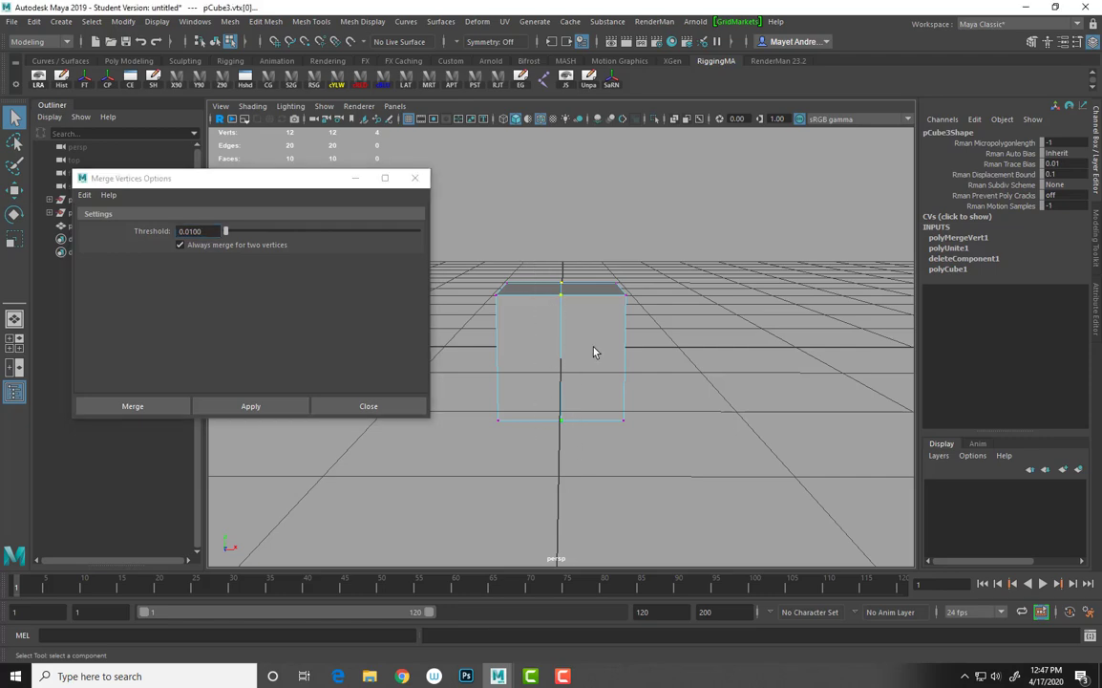
# Uncover the poly count, test-move the merged upper front centre vertex slightly, and undo the move.
pyautogui.moveTo(293, 177); pyautogui.dragTo(250, 240)
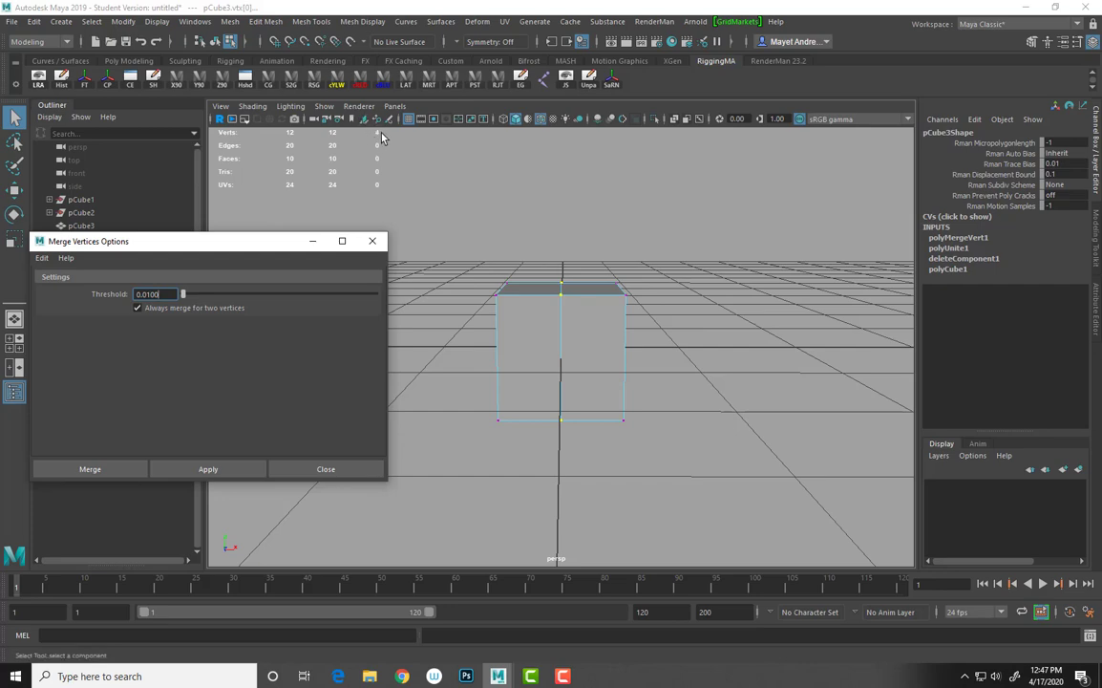
pyautogui.click(562, 295)
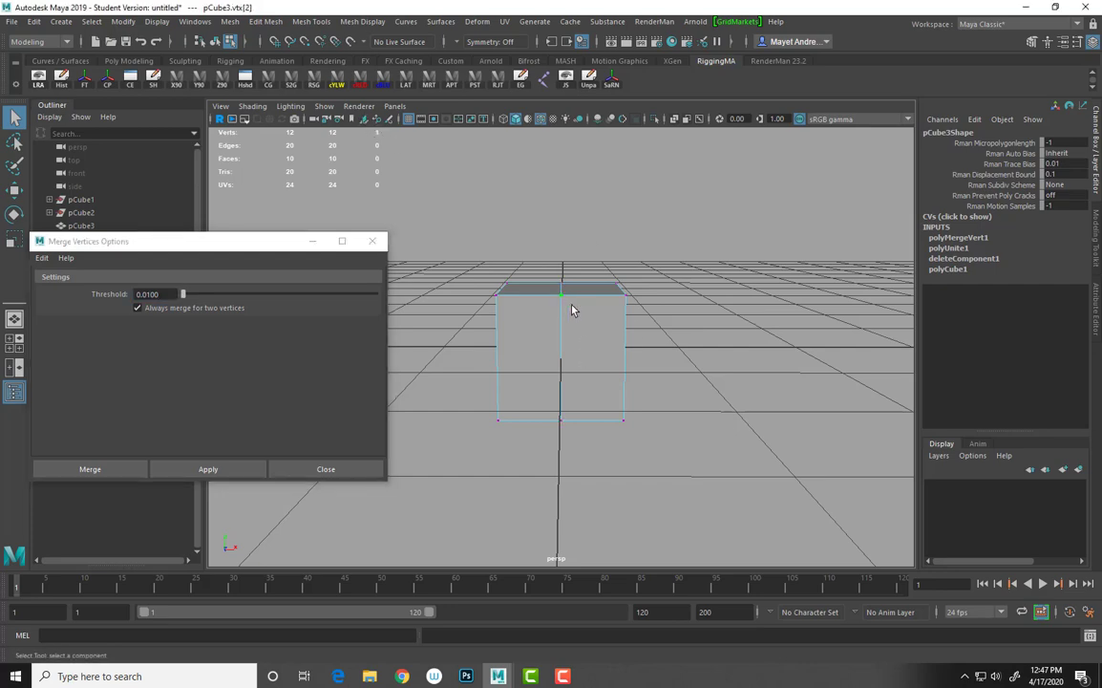
pyautogui.press('w')
pyautogui.moveTo(561, 296)
pyautogui.mouseDown()
pyautogui.moveTo(581, 298)
pyautogui.moveTo(573, 293)
pyautogui.moveTo(577, 310)
pyautogui.mouseUp()
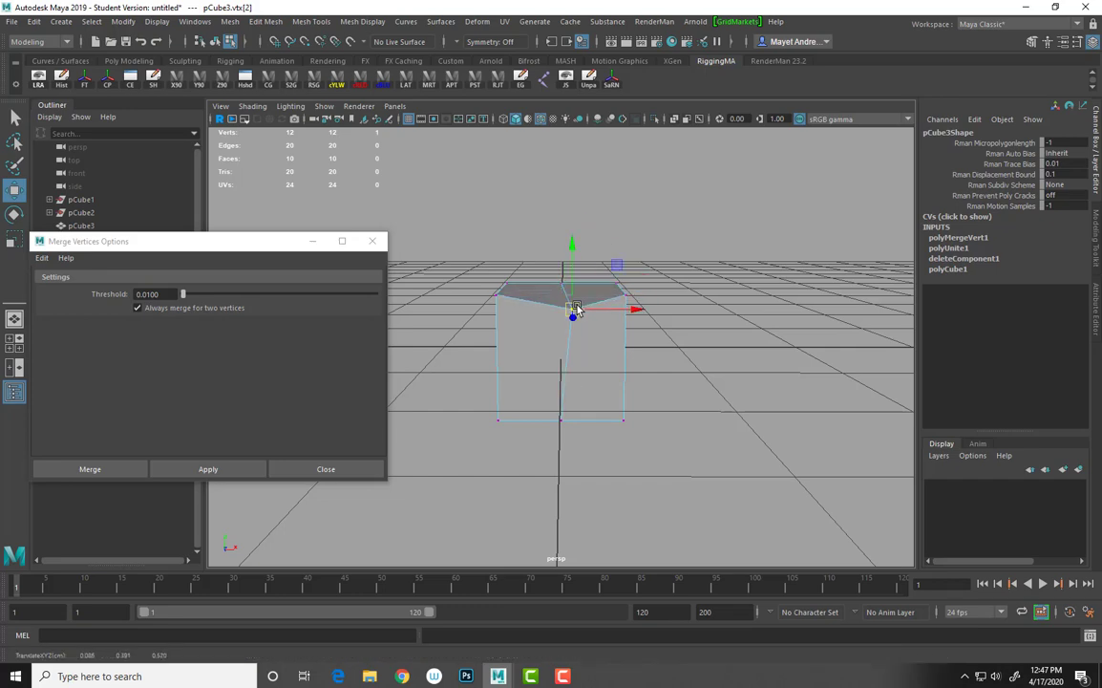
pyautogui.hotkey('ctrl', 'z')
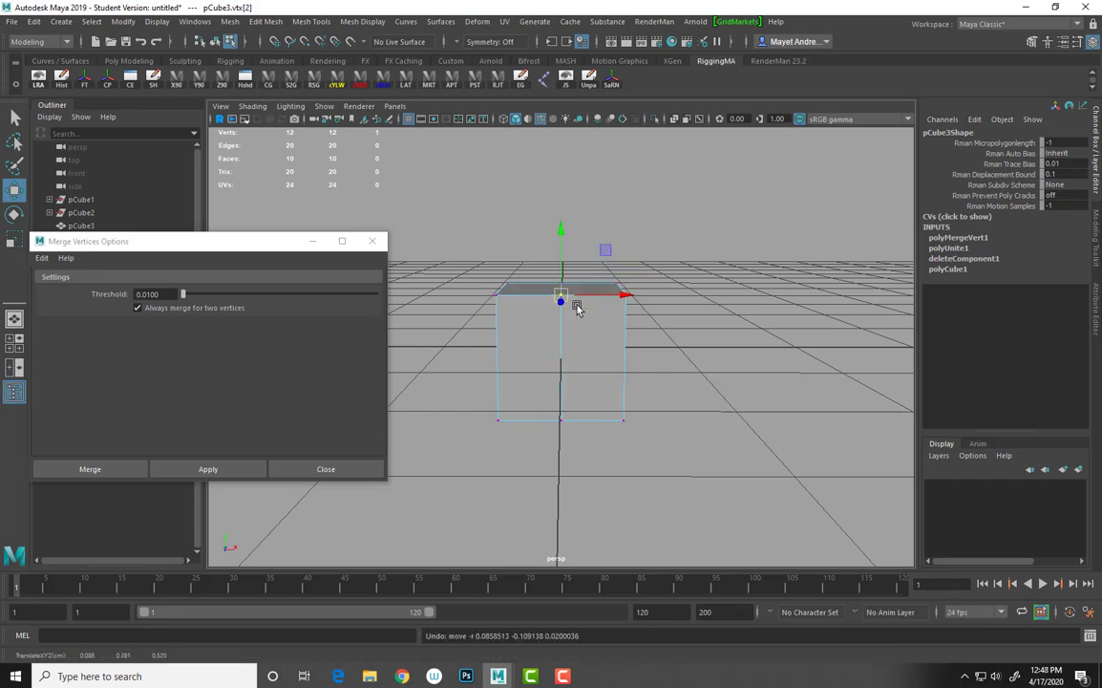